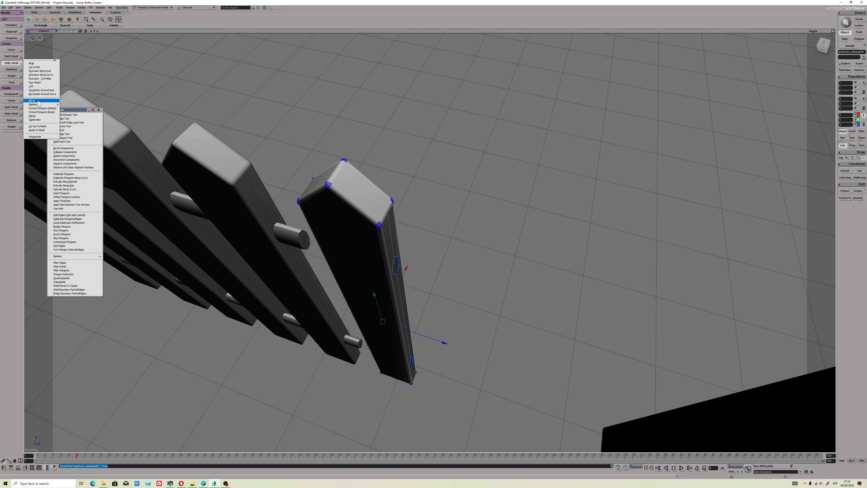
Add an edge from the bottom of the loose picket's lower hole down to the picket's bottom edge
middle_drag(311, 177, 359, 129)
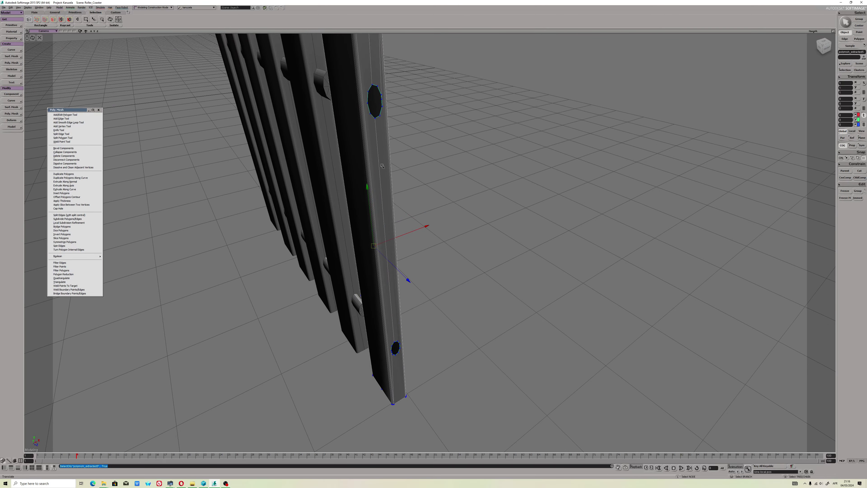
middle_drag(382, 166, 375, 307)
key(m)
click(375, 307)
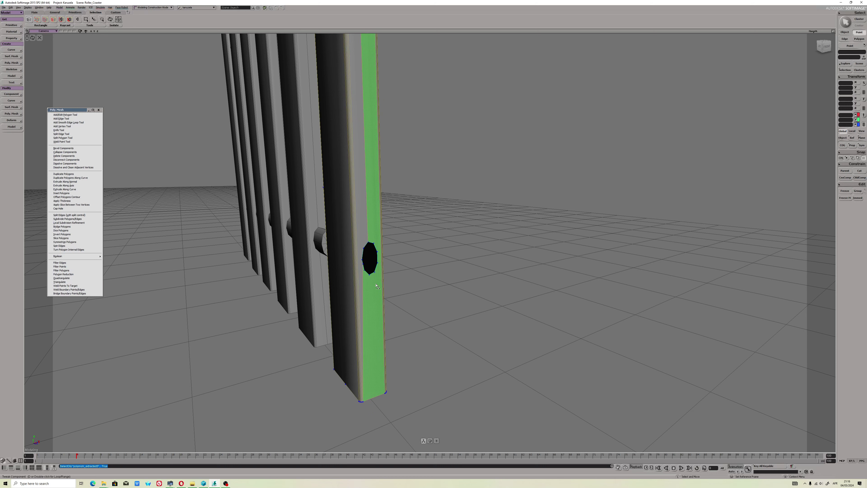
key(backslash)
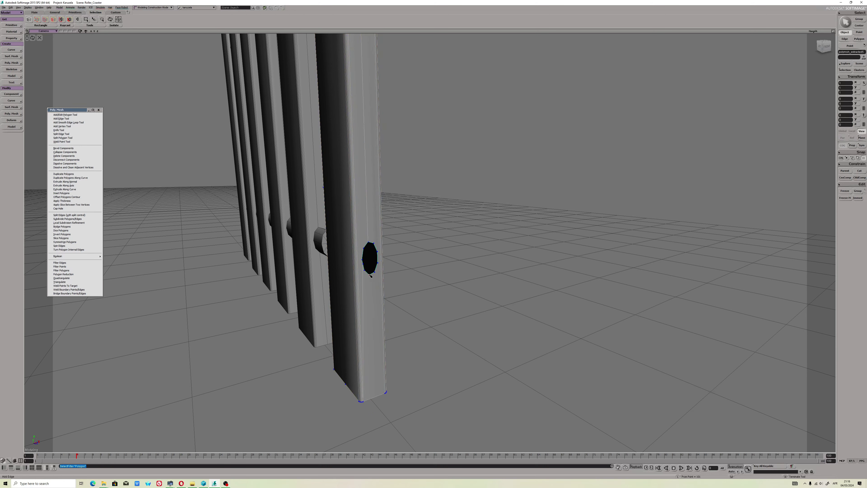
click(370, 274)
click(376, 399)
Remove the long vertical edge beside the corner of the picket's side face and freeze the picket's operator stack
key(m)
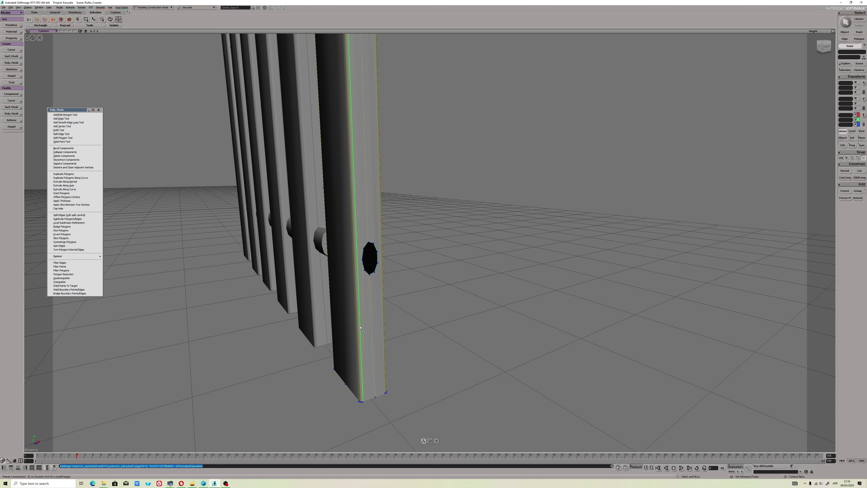
click(362, 325)
key(Delete)
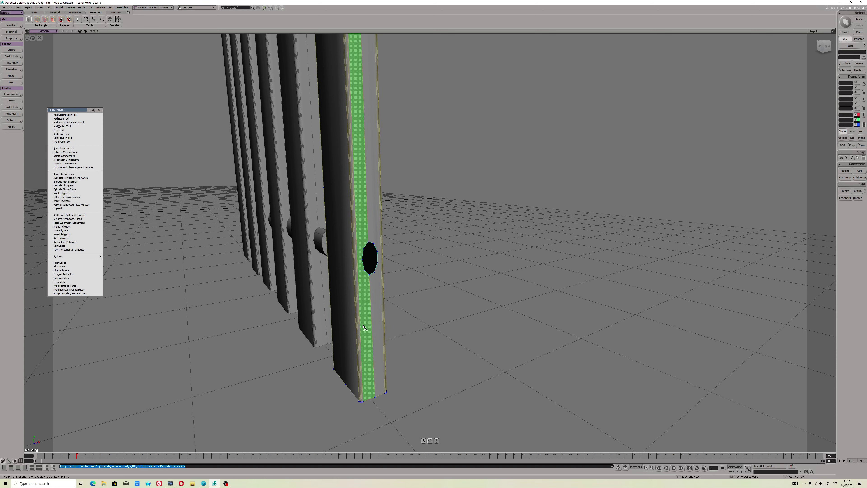
click(378, 317)
scroll(378, 314, down, 5)
mouse_move(359, 290)
alt+mouse_down()
mouse_move(339, 287)
mouse_move(350, 301)
alt+mouse_up()
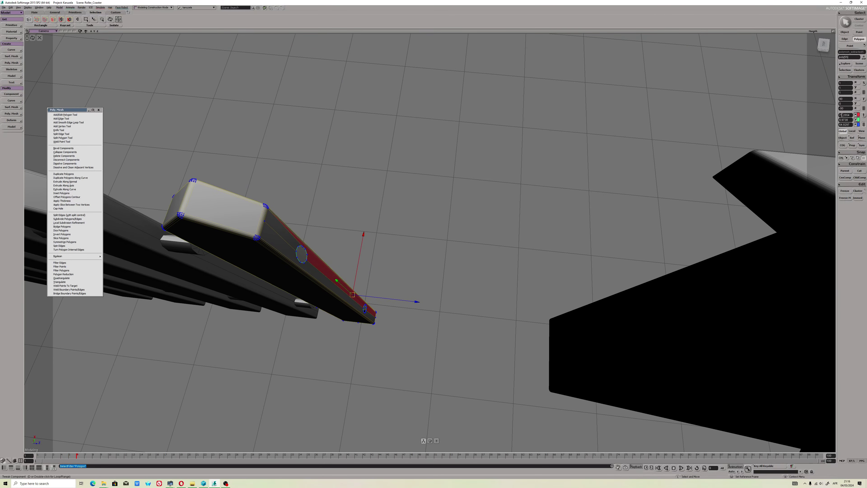
key(space)
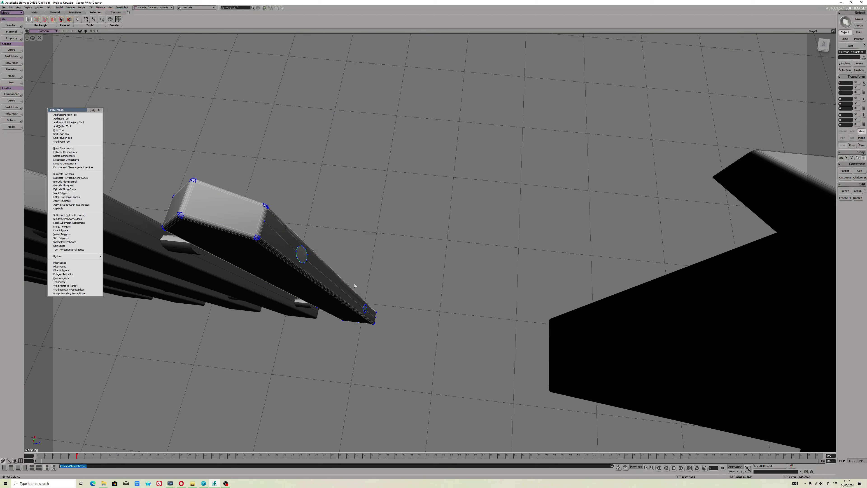
click(844, 191)
click(262, 239)
key(s)
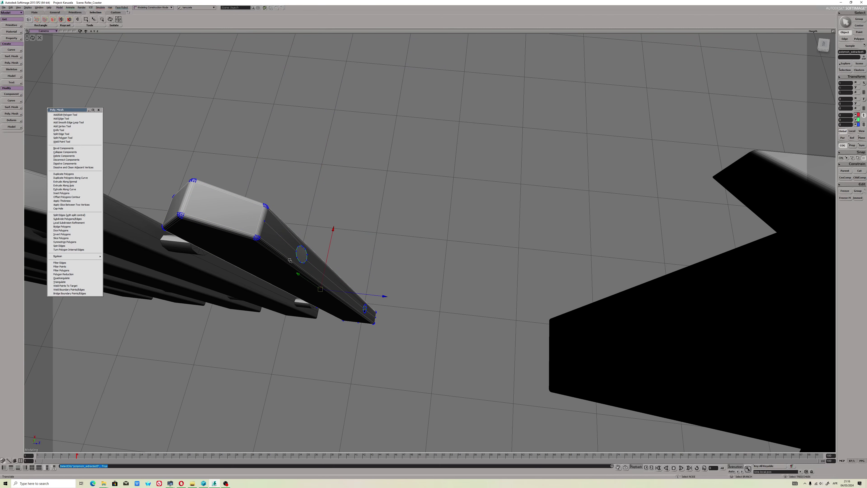
Shift the loose picket slightly along the Z axis and freeze all of its transforms
drag(262, 239, 367, 219)
key(s)
right_drag(368, 220, 358, 256)
middle_drag(358, 256, 360, 271)
drag(360, 271, 355, 288)
mouse_move(161, 177)
mouse_down()
mouse_move(153, 162)
mouse_move(147, 168)
mouse_up()
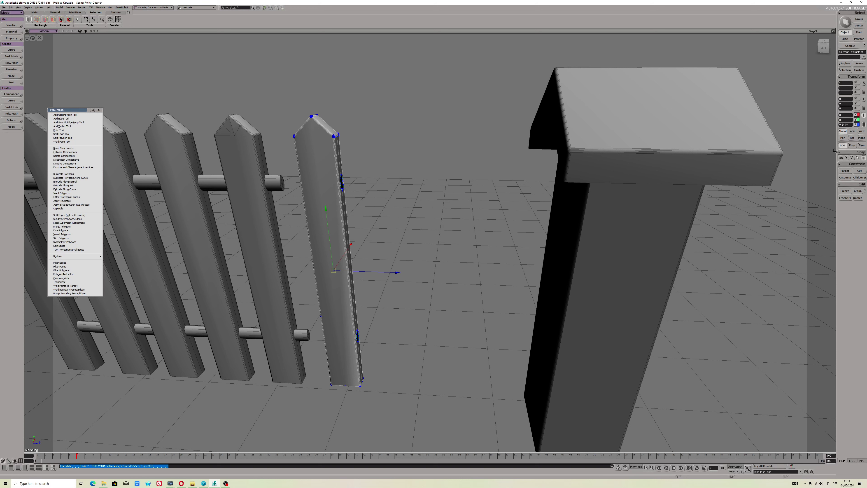
click(841, 79)
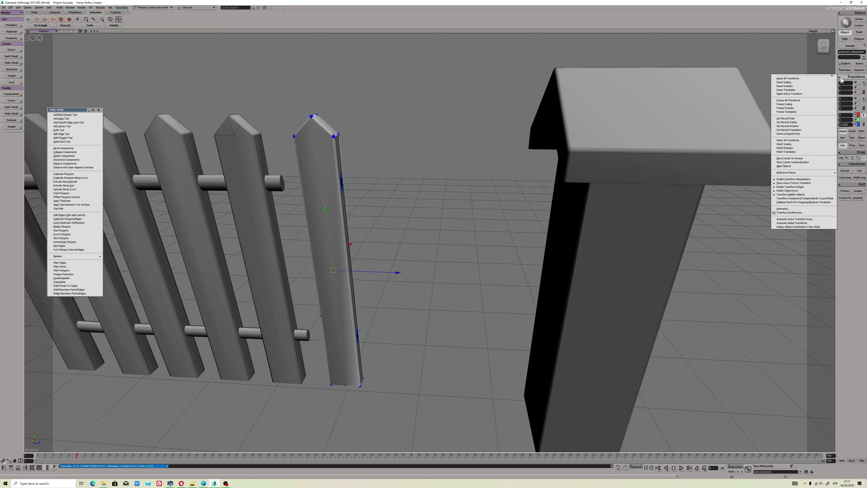
click(798, 101)
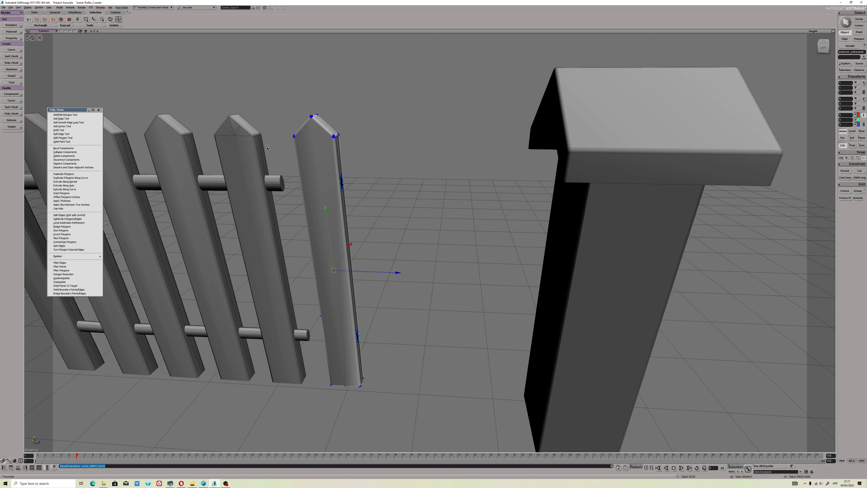
Configure the duplicate options with a Z scaling of -1 and the selection set to Duplicates Only
click(10, 7)
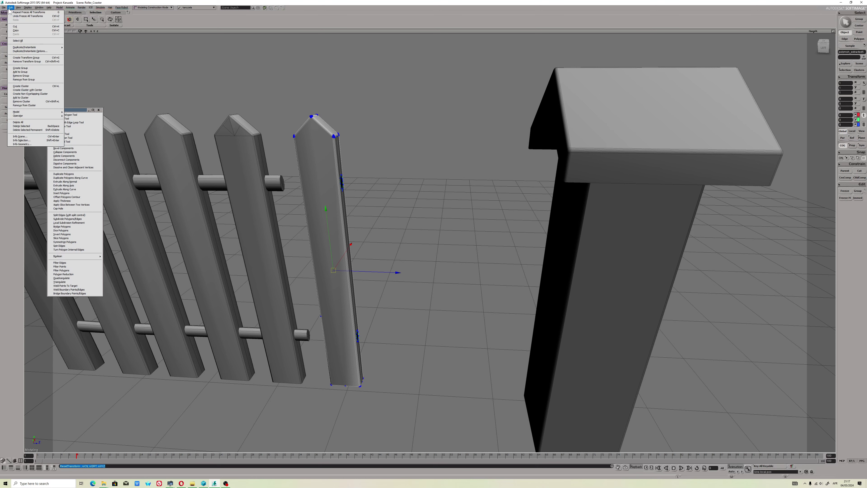
mouse_move(23, 48)
click(29, 51)
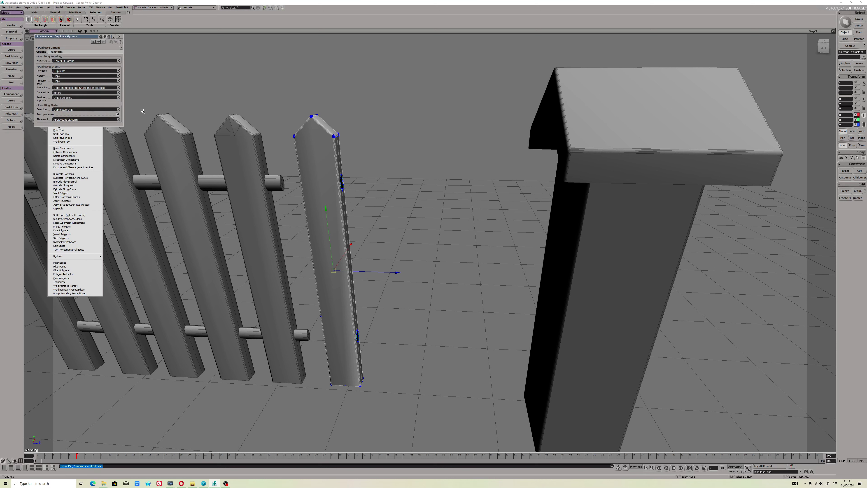
click(55, 52)
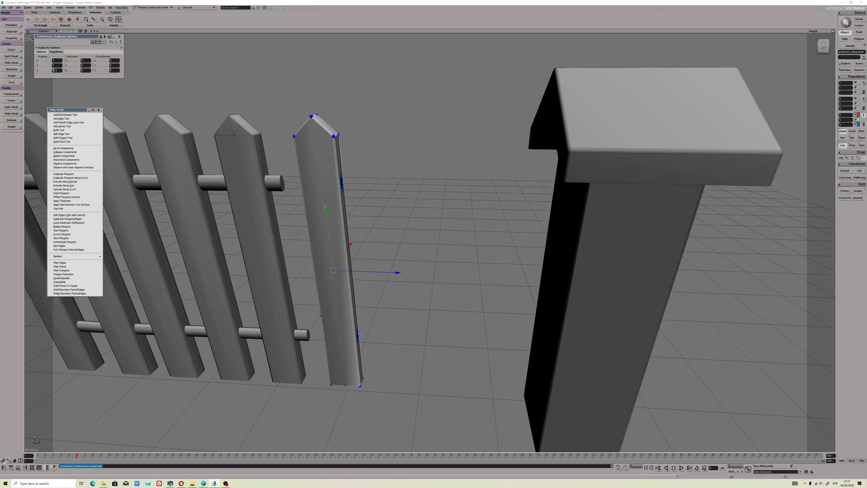
text(-1)
click(57, 61)
click(41, 52)
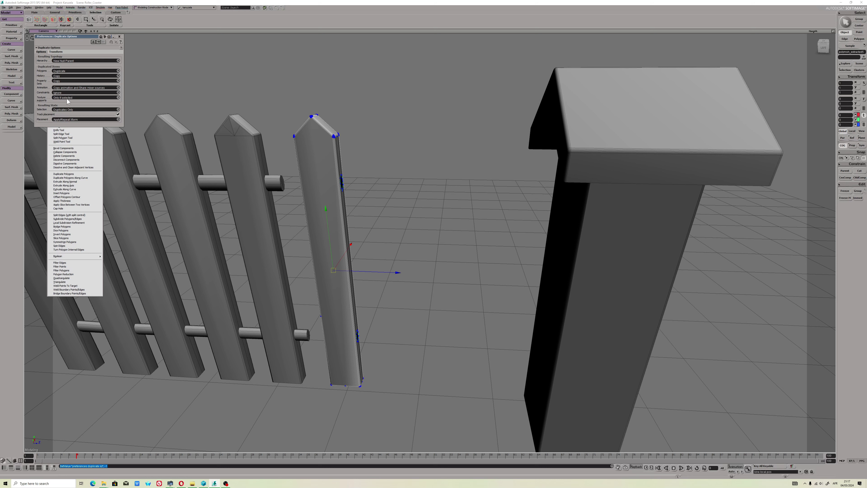
click(71, 110)
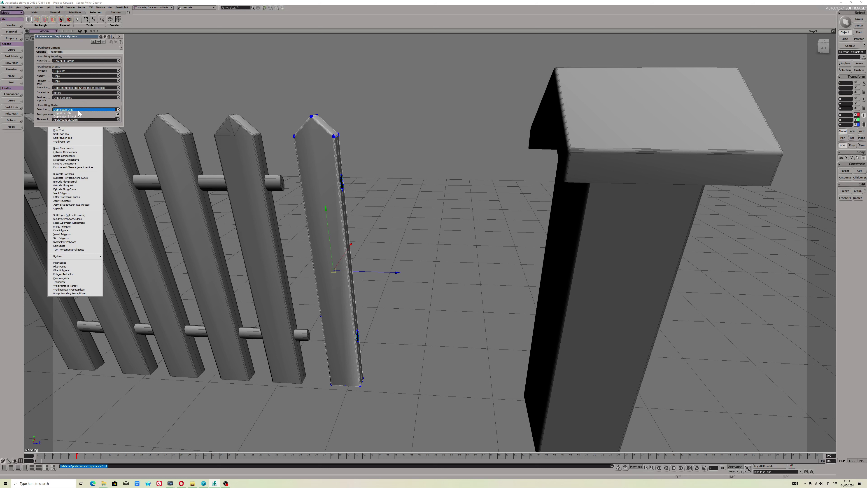
click(81, 109)
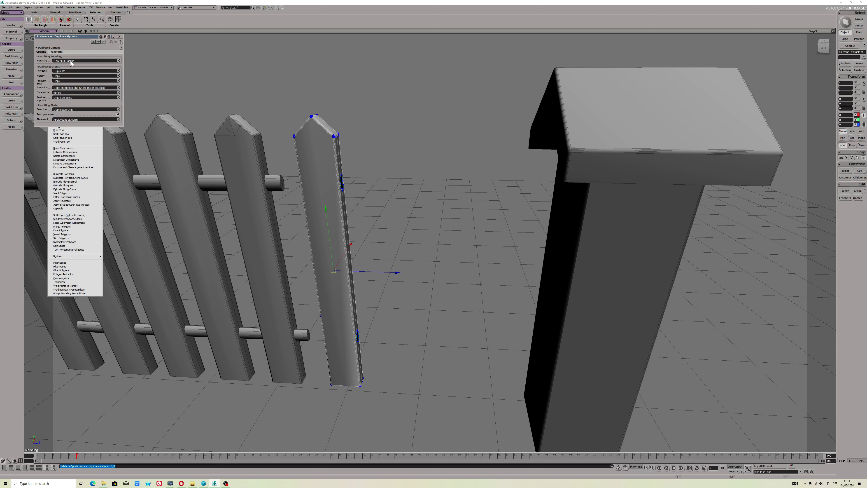
click(119, 37)
Duplicate the loose picket once and move the mirrored copy along Z to stand between the original and the pillar
click(11, 8)
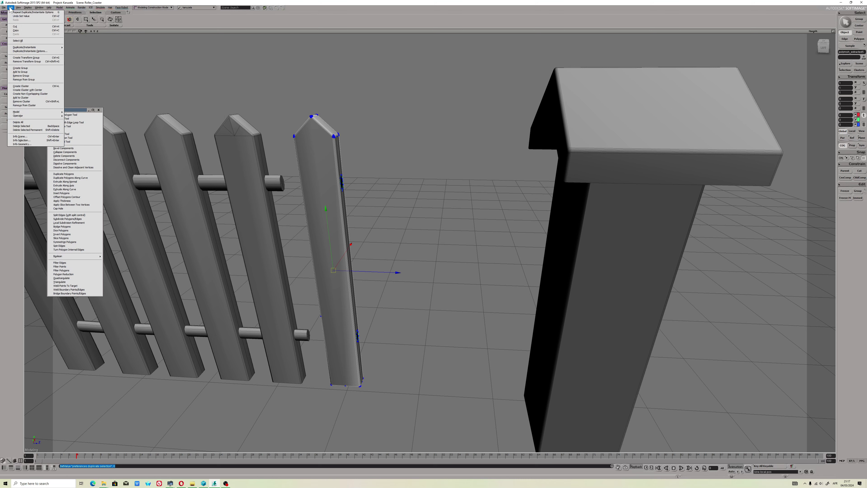
mouse_move(29, 48)
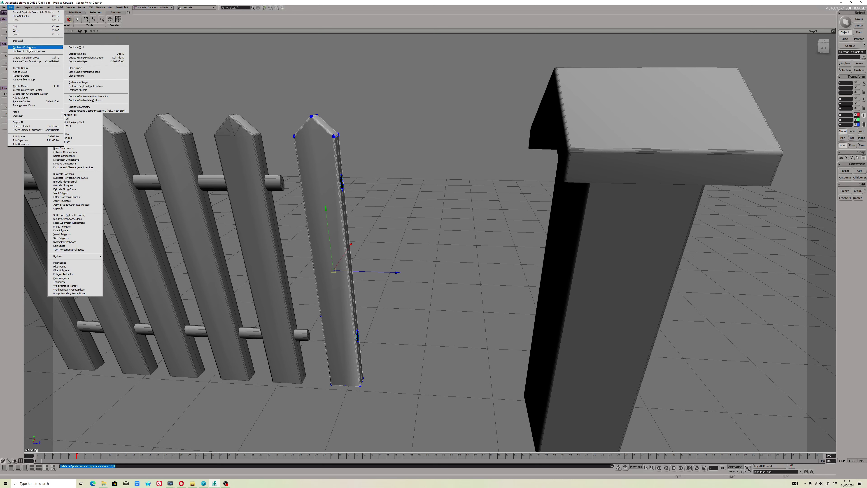
click(78, 54)
scroll(355, 166, down, 5)
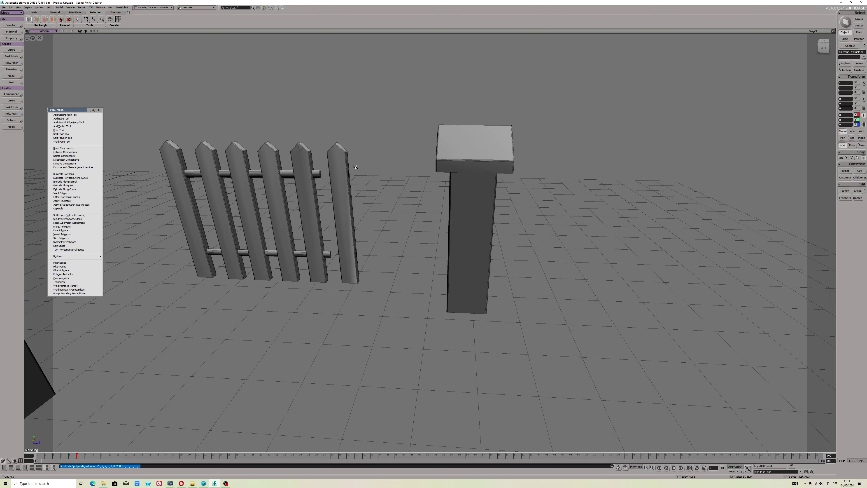
scroll(355, 167, down, 5)
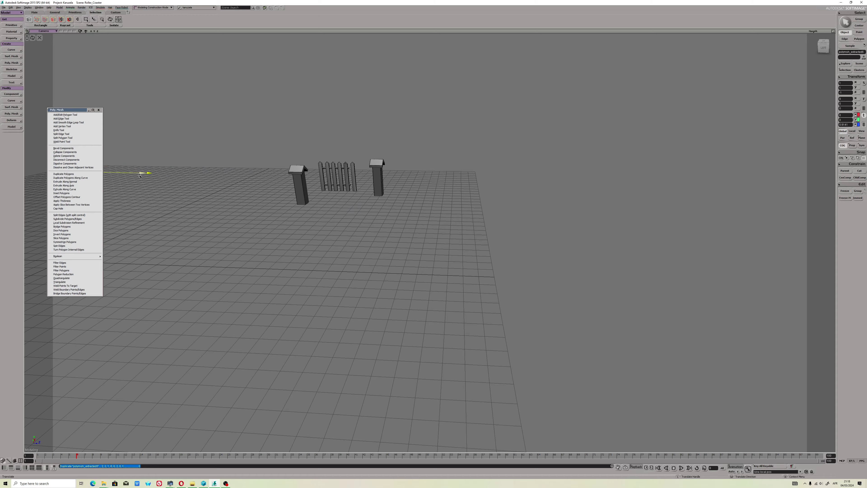
drag(143, 168, 355, 169)
scroll(354, 168, up, 5)
right_drag(354, 168, 336, 164)
scroll(376, 171, up, 5)
Select the loose picket together with its mirrored copy and freeze the modeling of both
shift+click(316, 171)
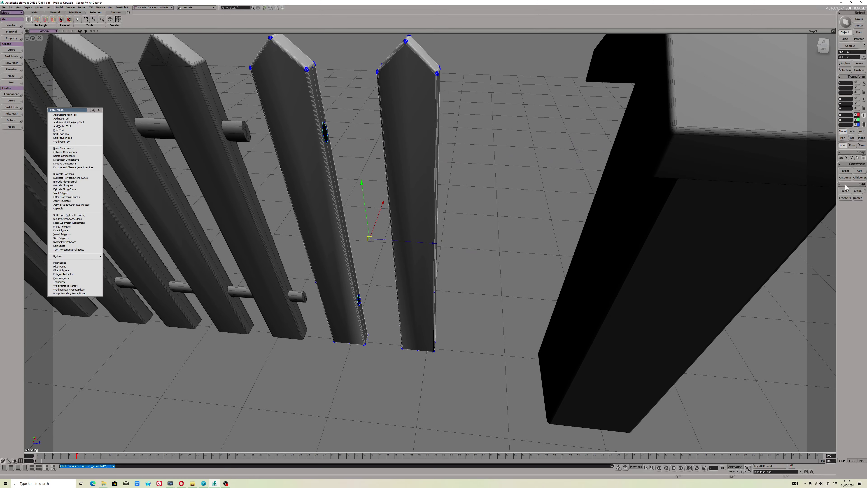
click(845, 198)
key(s)
drag(447, 184, 383, 199)
Blend the original picket with its mirrored copy into a new mesh, using a tolerance of 7 to bridge the holes
click(323, 174)
key(s)
scroll(365, 179, up, 3)
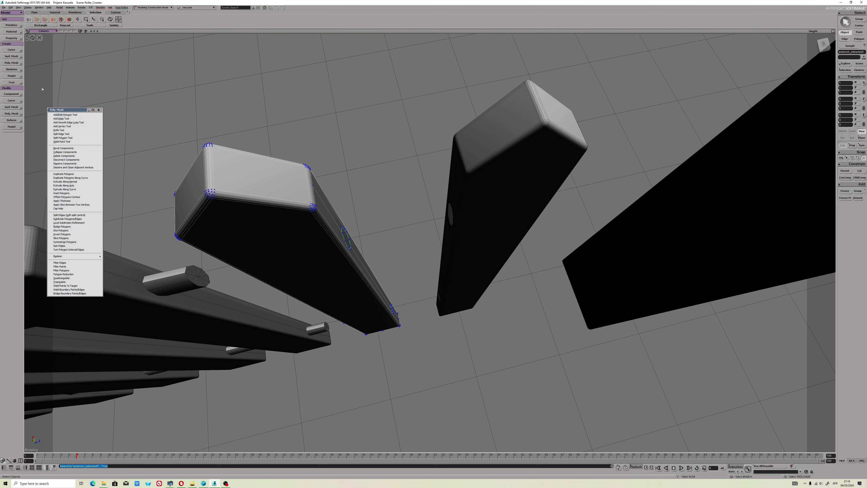
click(16, 62)
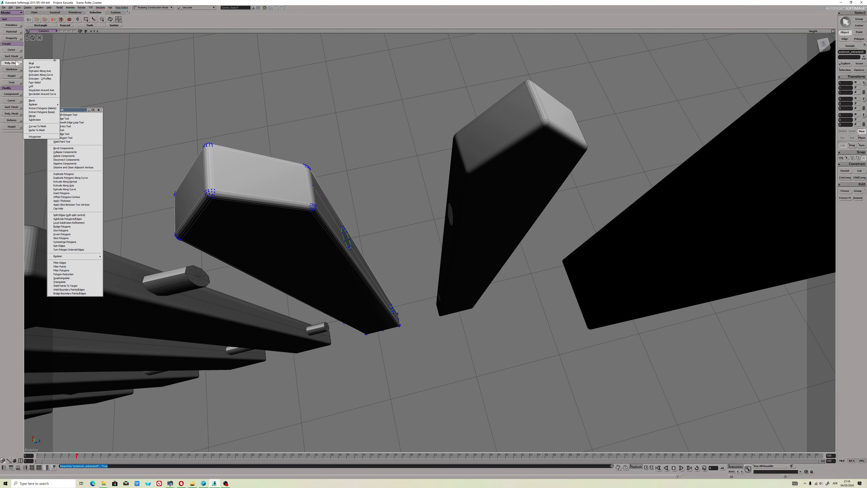
click(45, 101)
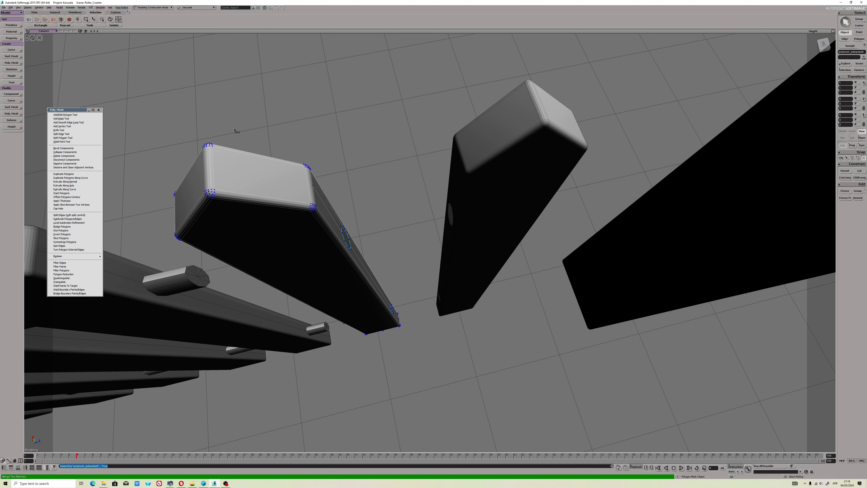
click(466, 193)
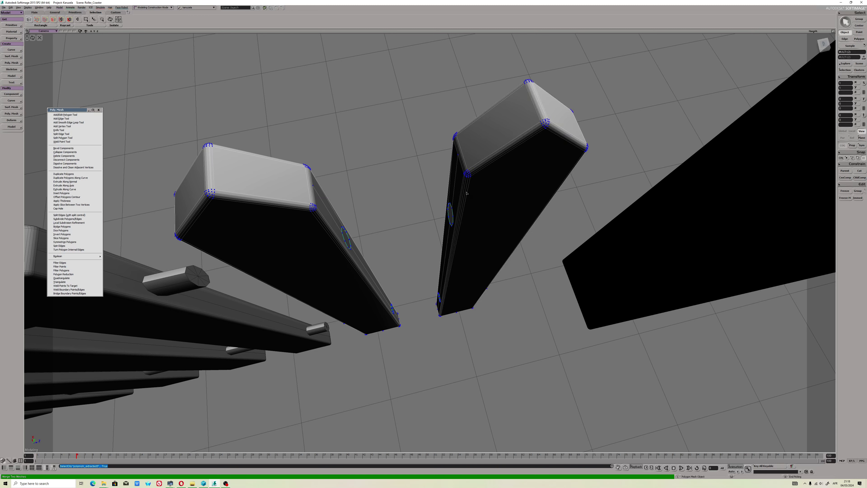
right_click(454, 207)
drag(88, 68, 118, 71)
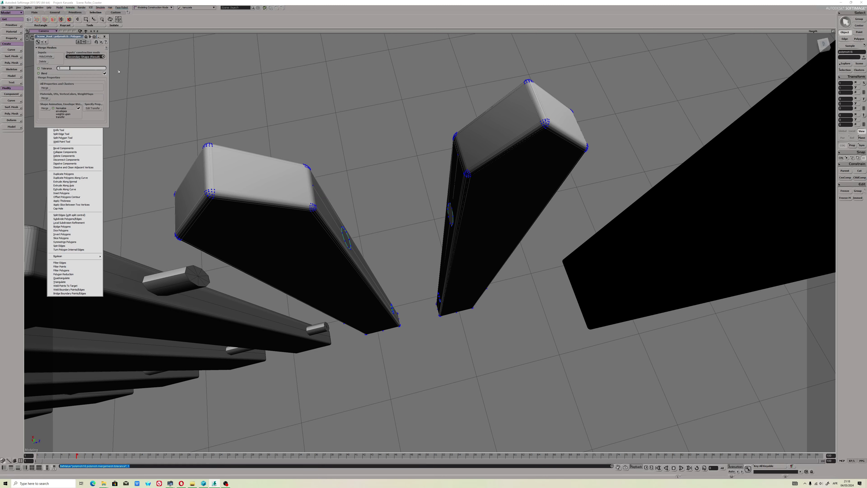
text(7)
key(Return)
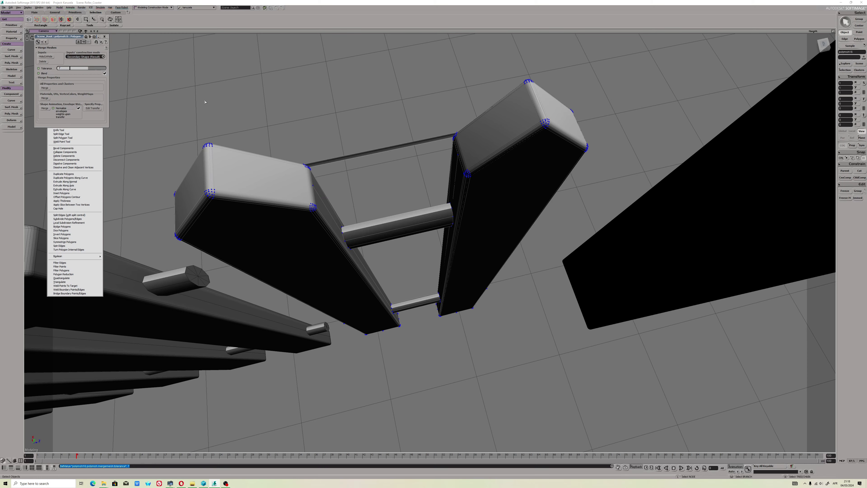
Lower the blend tolerance to about 1.8 so only the facing holes are bridged
drag(206, 102, 223, 132)
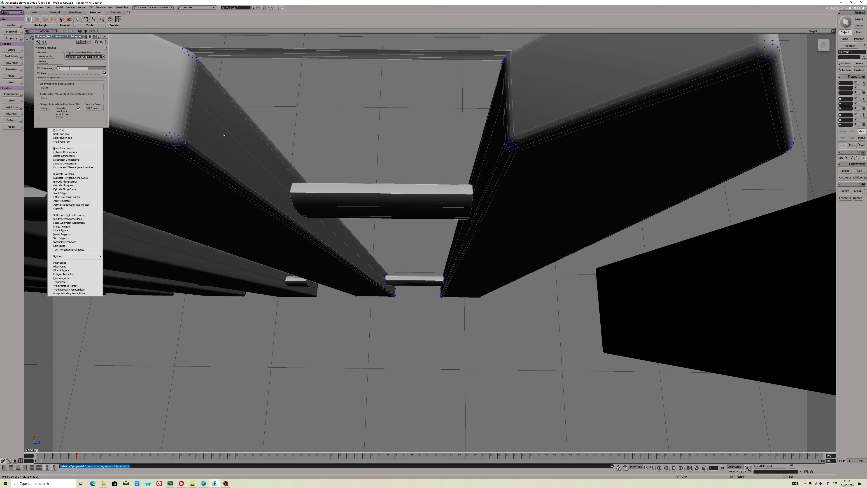
drag(82, 69, 82, 68)
drag(259, 194, 268, 215)
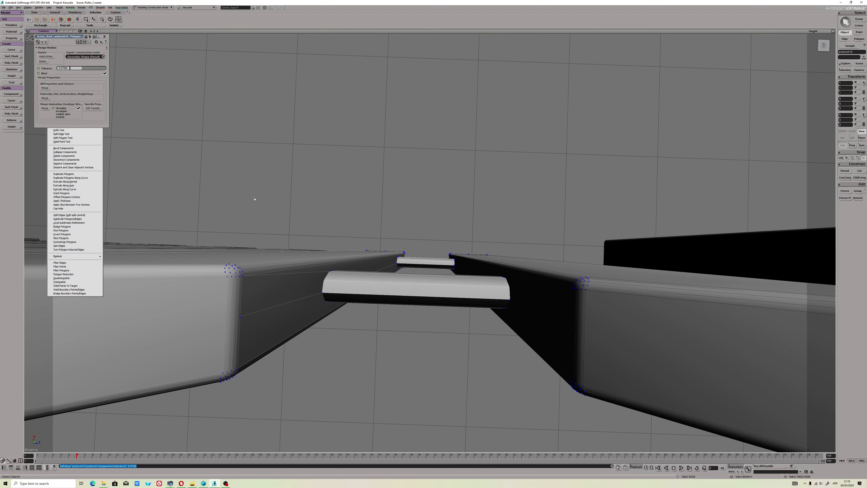
drag(81, 68, 76, 68)
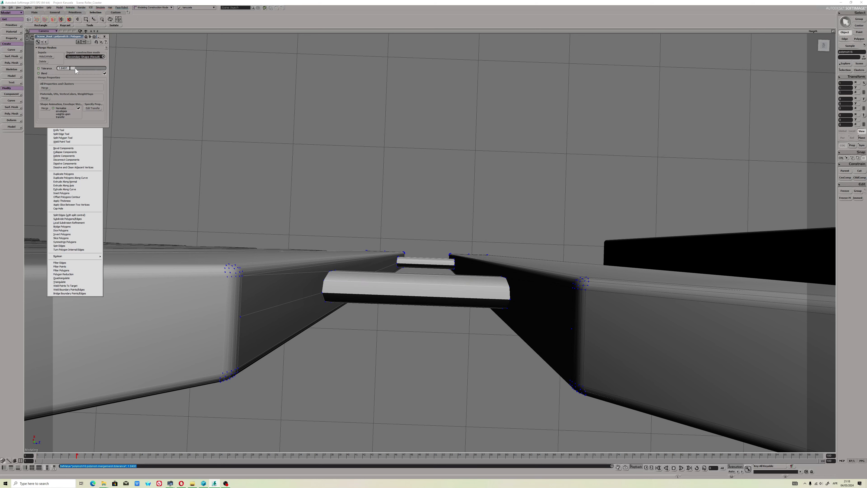
Merge all properties, clusters, shape animation and envelope weights into the blended mesh and delete its input meshes
click(45, 87)
click(44, 109)
click(42, 64)
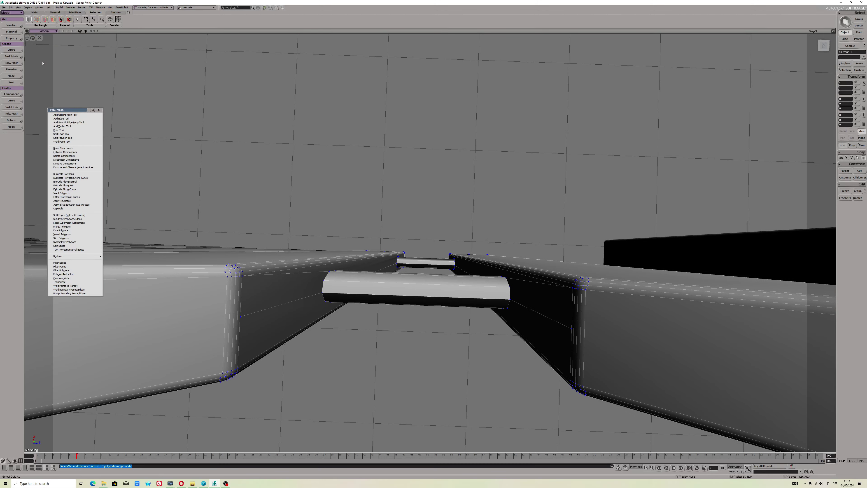
Examine the blended picket pair and its connecting rails from above and up close
drag(239, 205, 317, 273)
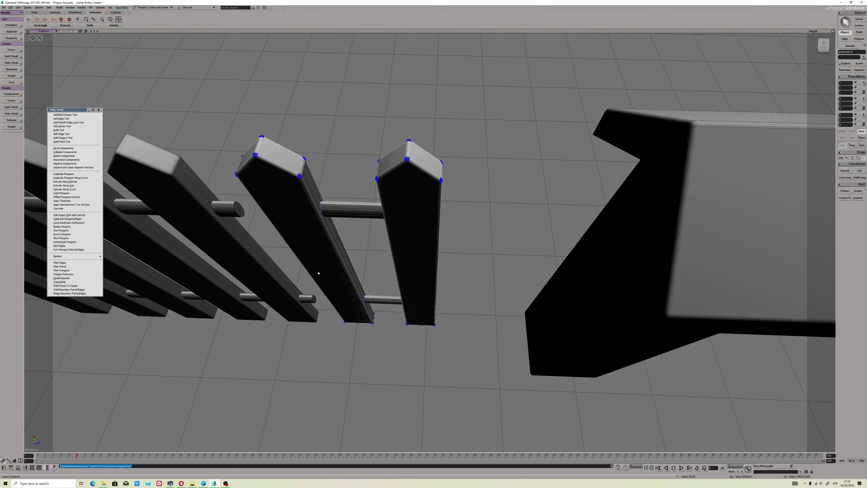
key(v)
scroll(325, 271, up, 3)
key(s)
middle_drag(332, 225, 336, 230)
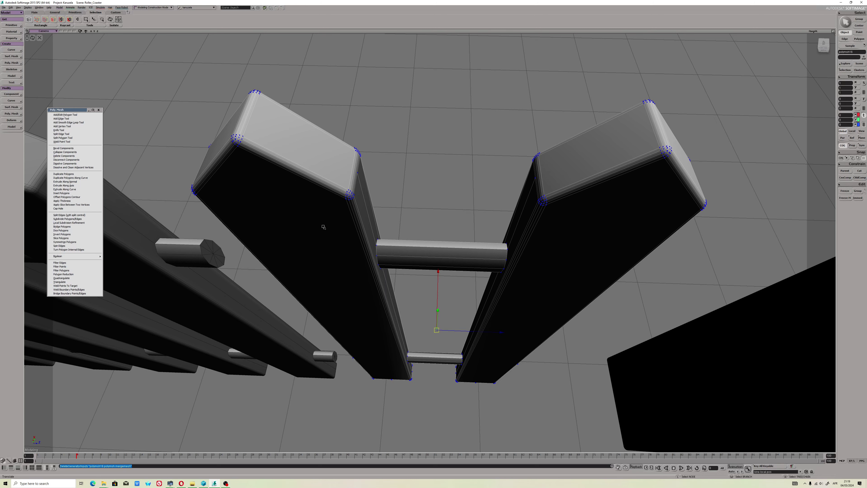
drag(324, 227, 329, 215)
middle_drag(360, 254, 342, 233)
drag(342, 233, 322, 243)
middle_drag(322, 243, 326, 254)
key(v)
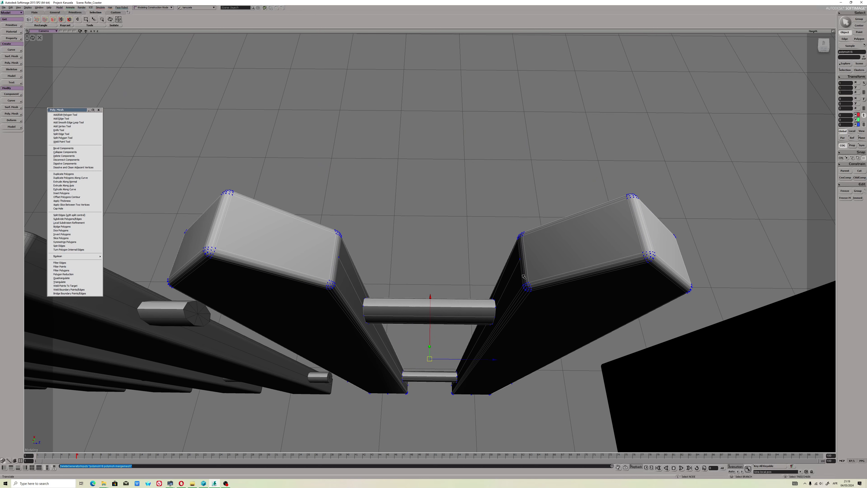
Freeze all transforms of the blended picket mesh, including its scaling, rotation and translation
drag(431, 347, 473, 330)
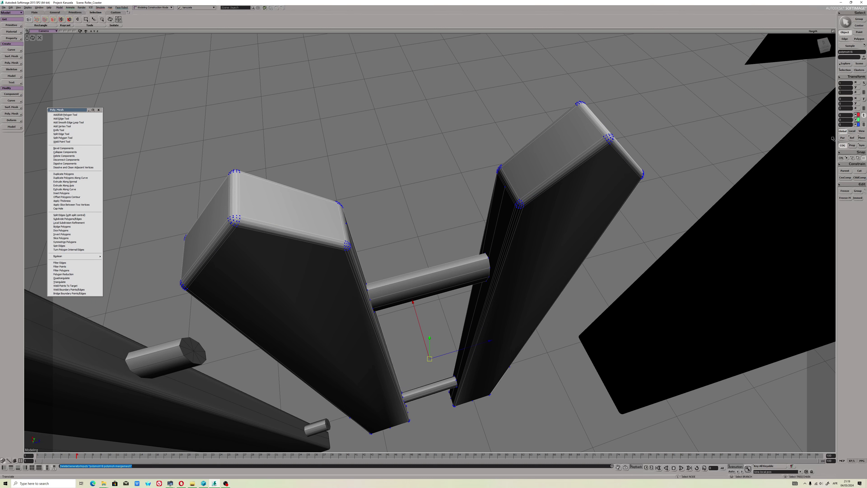
click(842, 79)
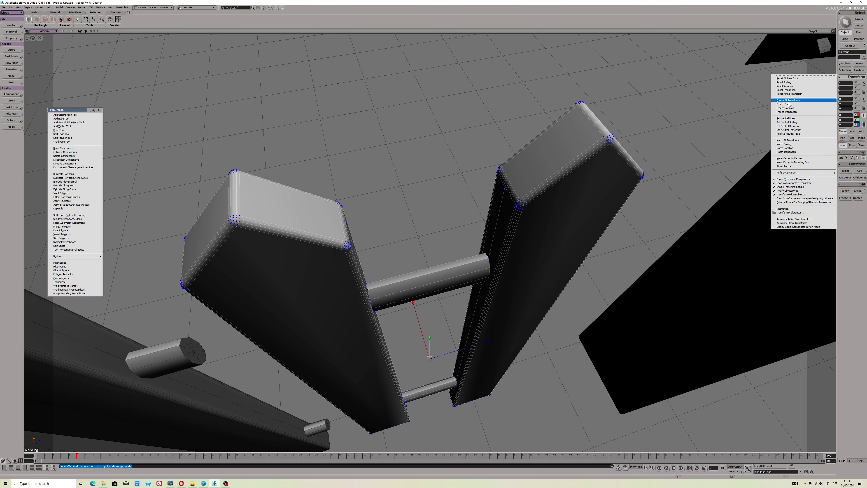
click(789, 101)
click(843, 80)
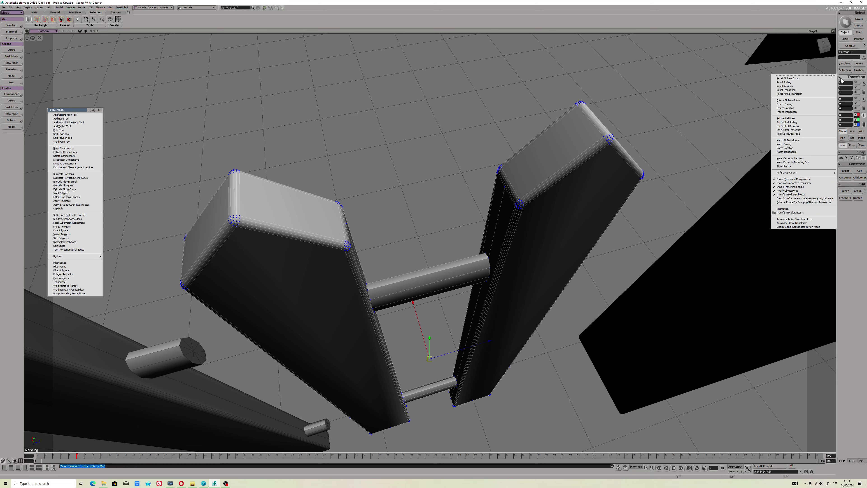
click(792, 104)
click(844, 82)
click(791, 111)
click(845, 82)
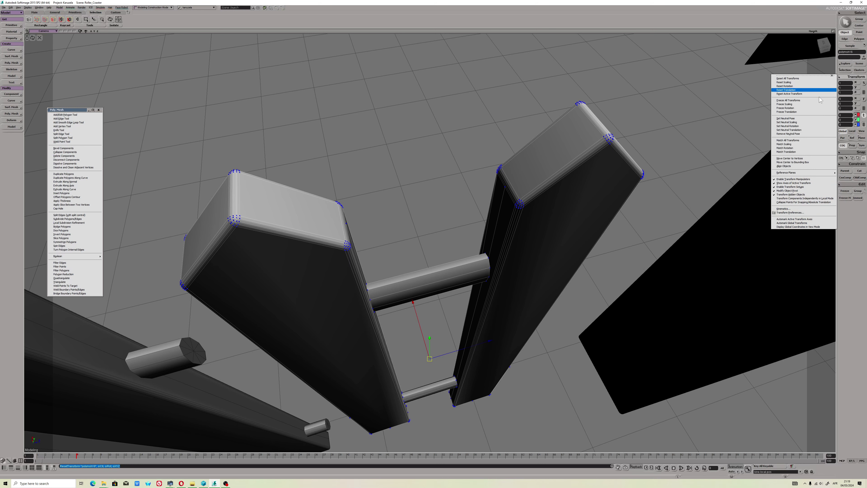
click(806, 116)
Select the blended picket mesh and inspect where the upper rail joins both pickets from several angles
right_drag(513, 245, 527, 197)
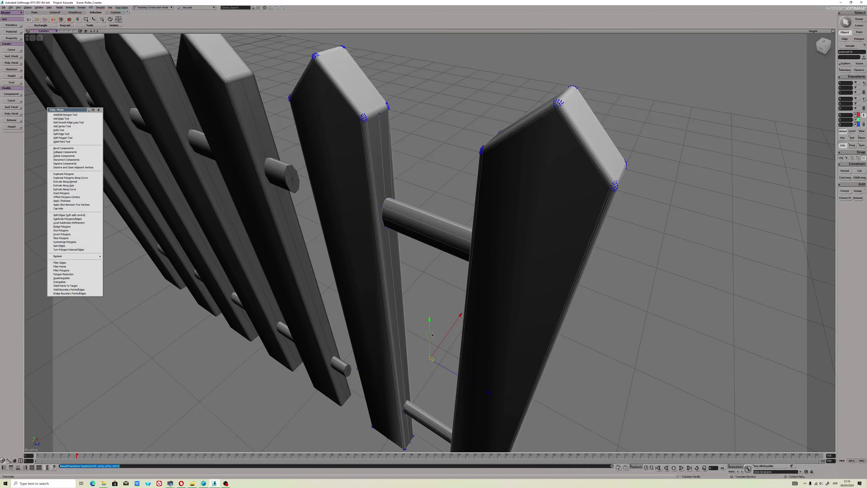
click(495, 154)
key(f)
key(s)
drag(389, 206, 386, 214)
scroll(386, 215, up, 3)
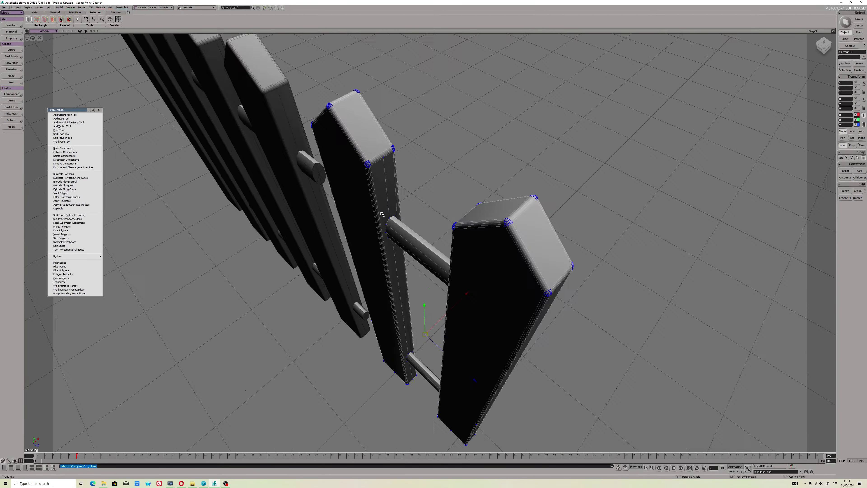
key(s)
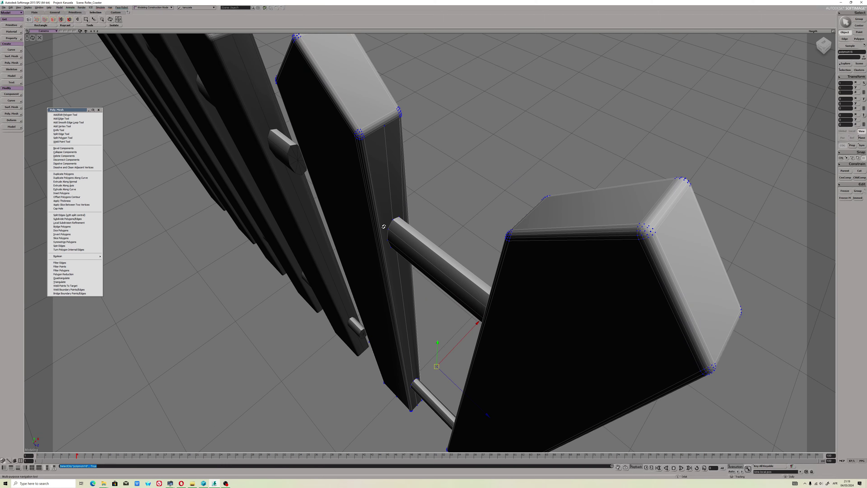
drag(394, 223, 404, 227)
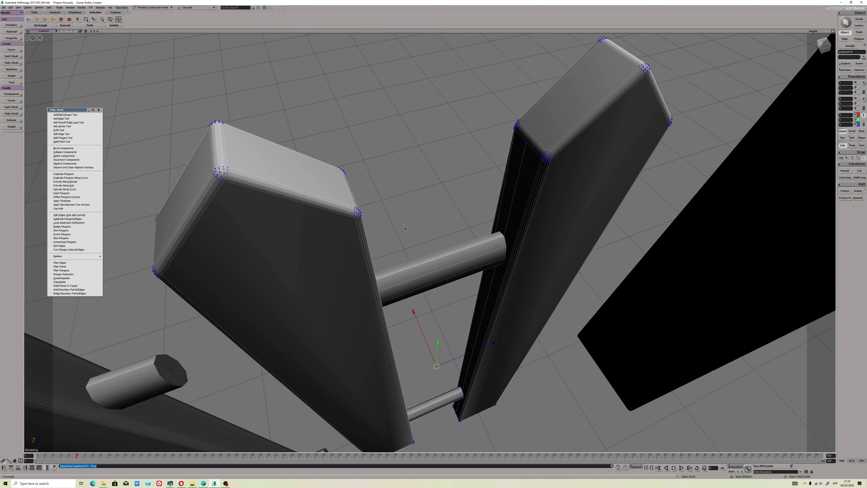